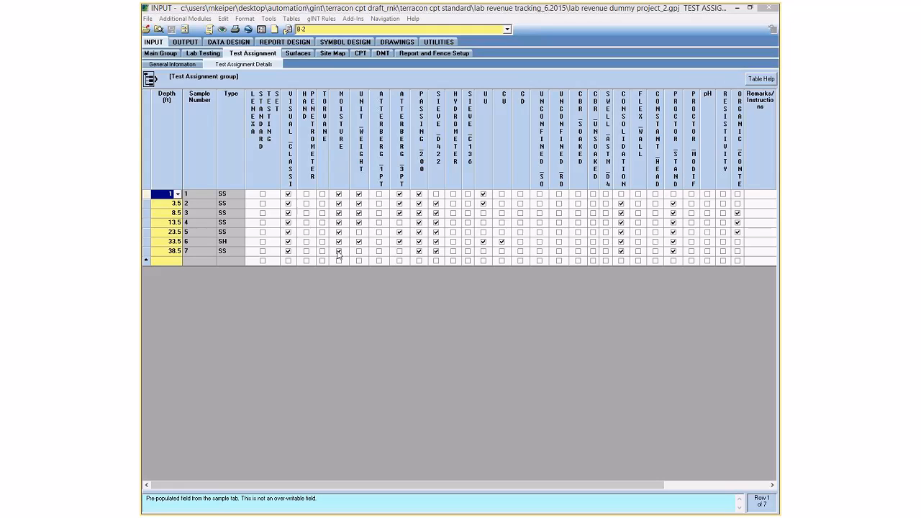
Clear sample 6's Moisture test, then switch to boring B-5's Lab Sub-Contracting Schedule.
left_click(339, 251)
left_click(339, 241)
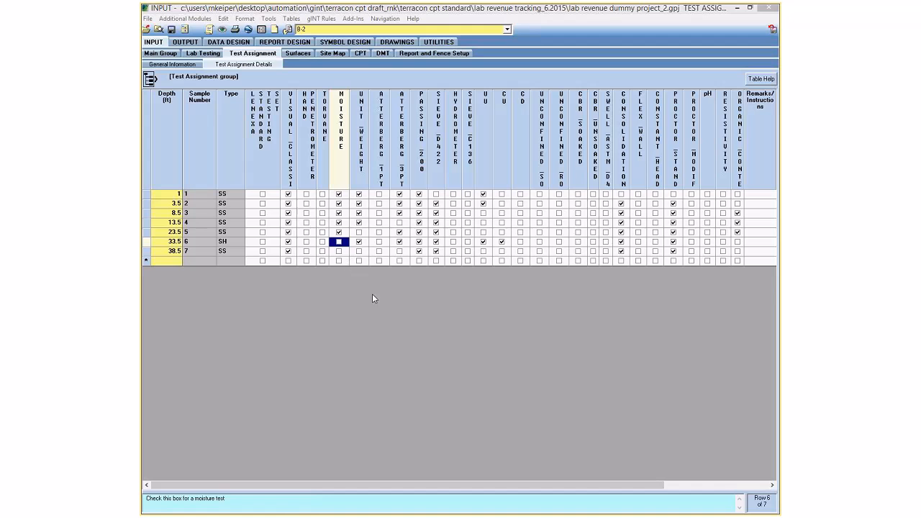
left_click(387, 31)
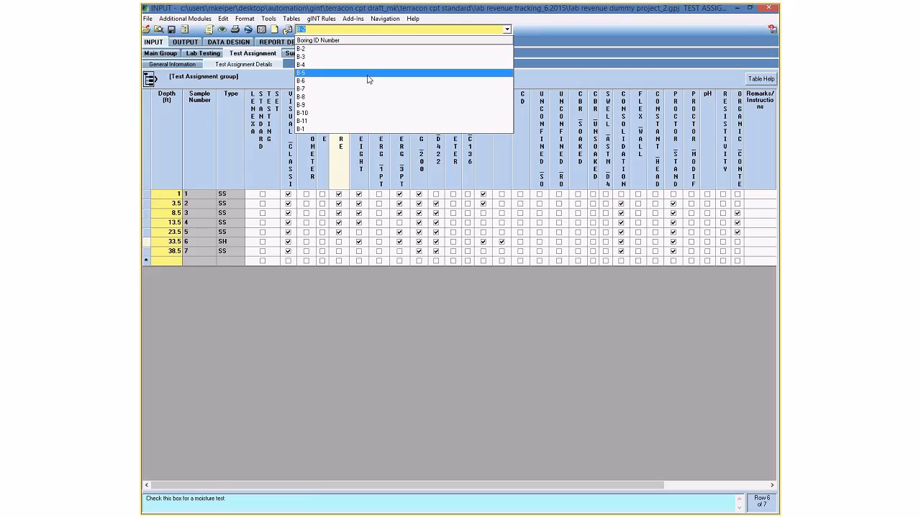
left_click(368, 73)
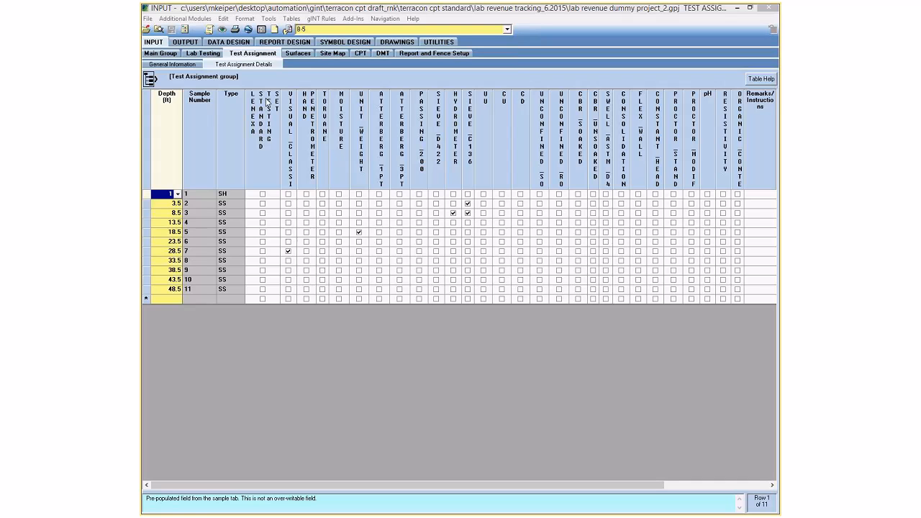
left_click(192, 65)
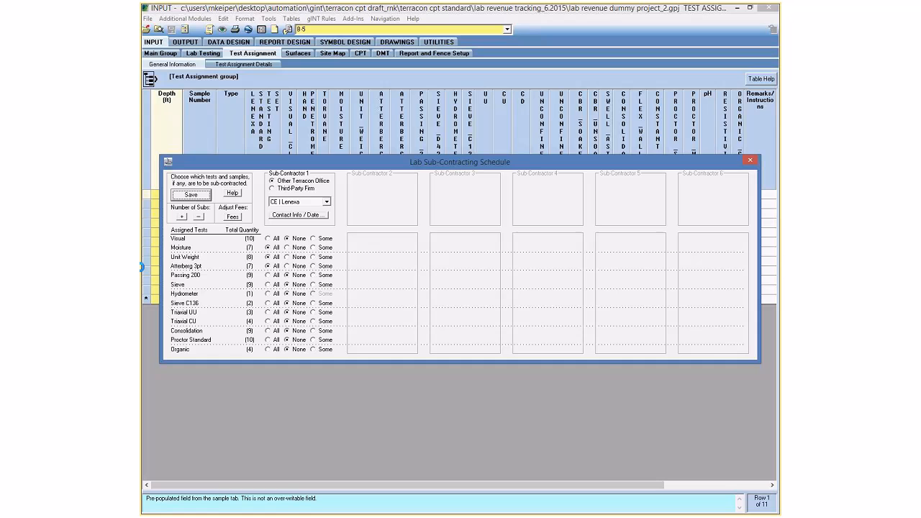
left_click(233, 194)
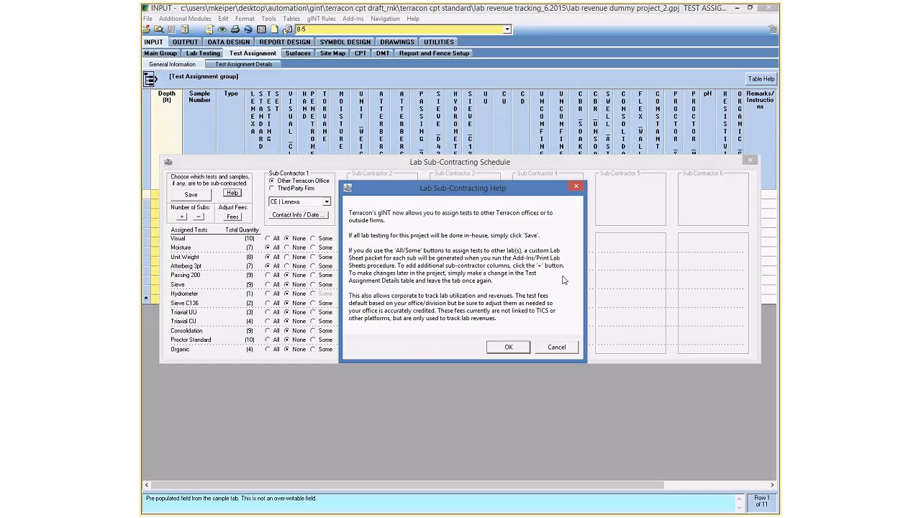
left_click(507, 348)
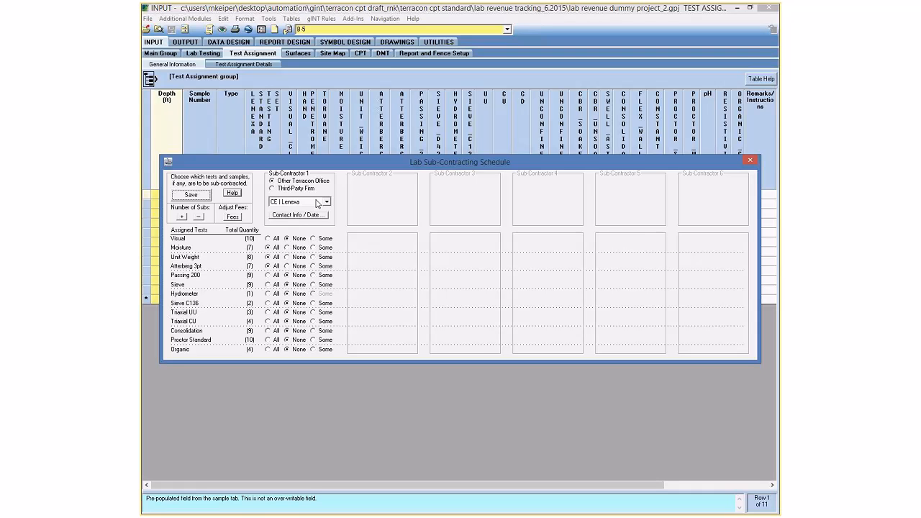
Set Moisture to None; Unit Weight, Atterberg 3pt and Passing 200 to All; Consolidation to Some.
left_click(297, 248)
left_click(297, 257)
left_click(299, 266)
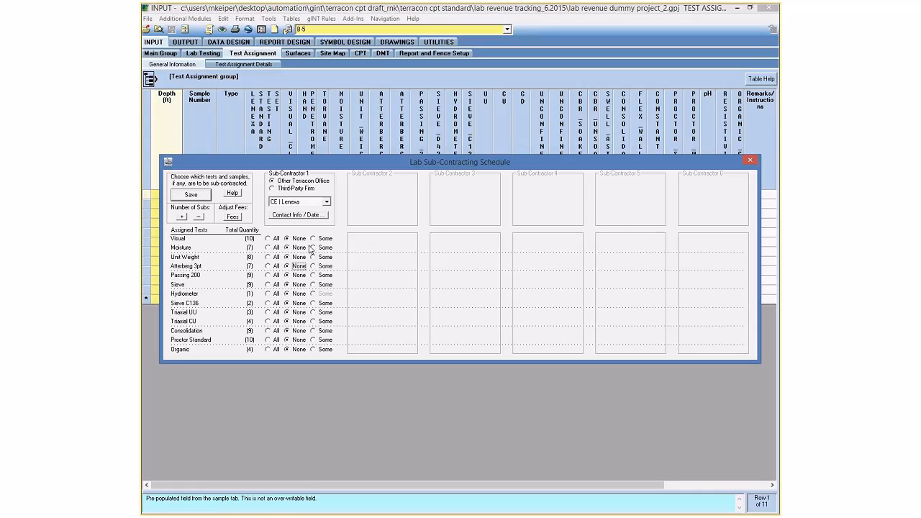
left_click(274, 257)
left_click(275, 274)
left_click(276, 267)
left_click(314, 331)
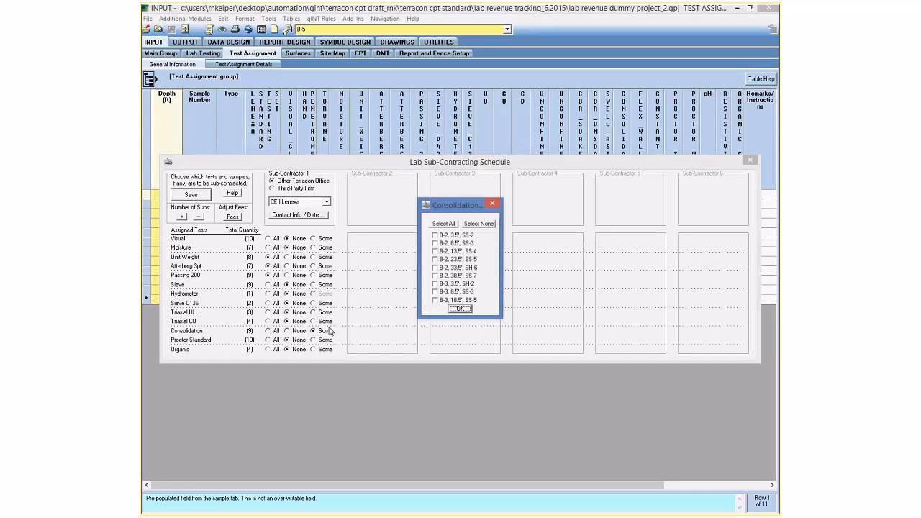
Select all nine Consolidation samples in the picker and confirm them for Sub-Contractor 1.
left_click(441, 225)
left_click(435, 236)
left_click(435, 243)
left_click(462, 309)
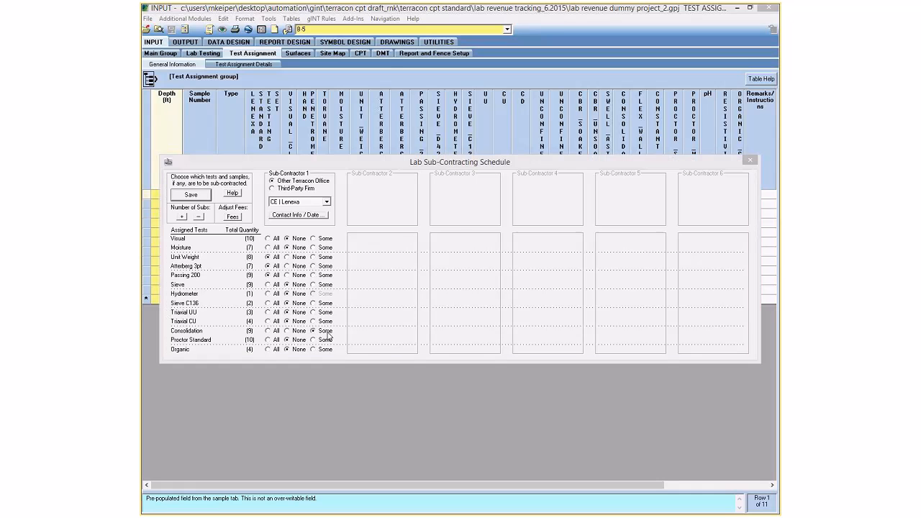
left_click(325, 332)
left_click(434, 224)
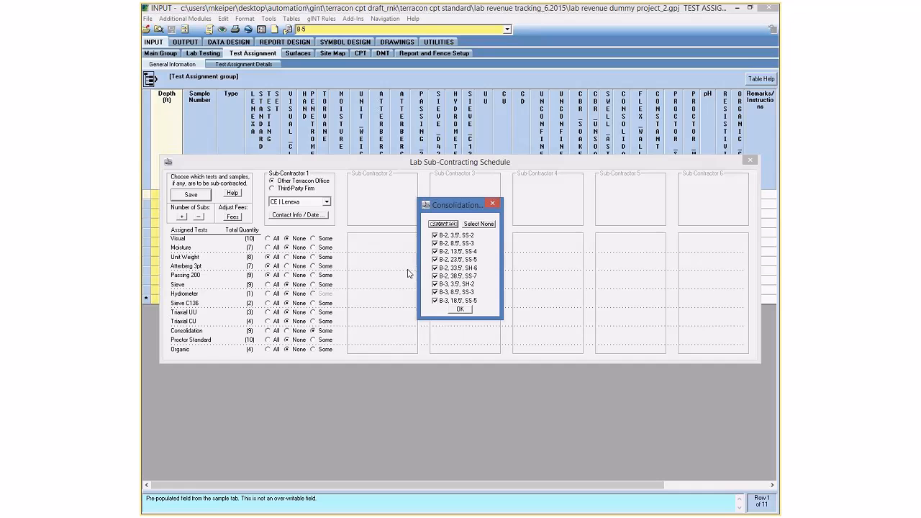
left_click(455, 314)
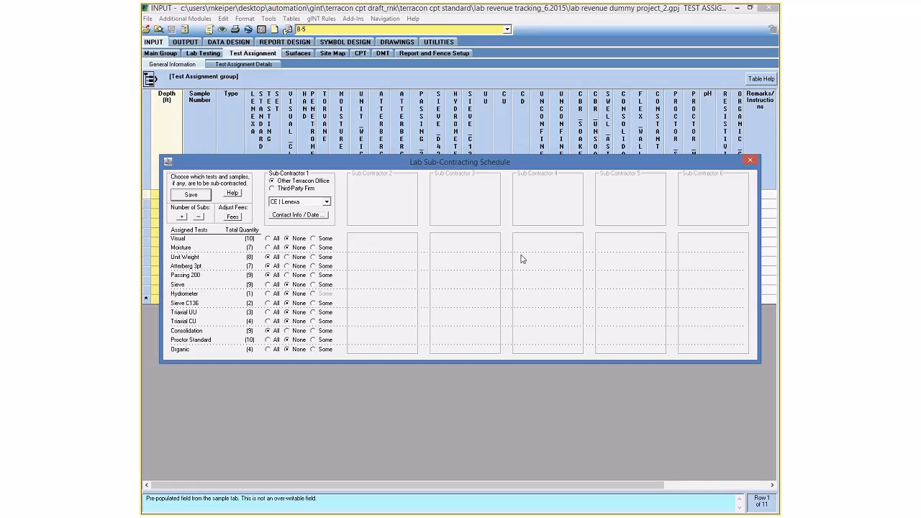
Raise the Number of Subs to six sub-contractor columns.
left_click(183, 217)
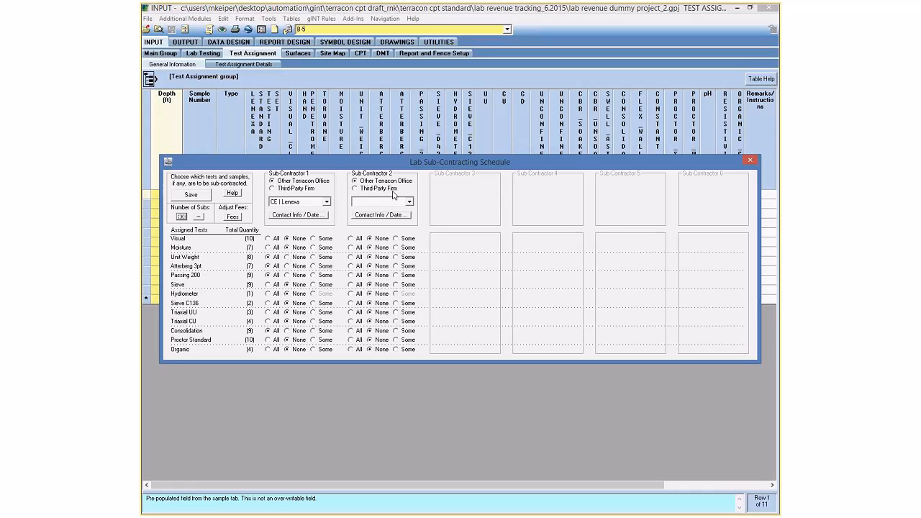
left_click(182, 216)
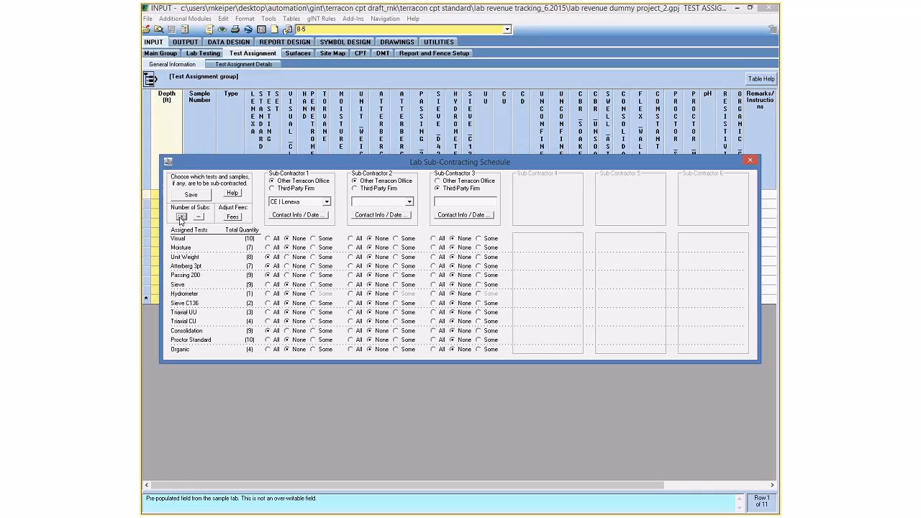
left_click(182, 217)
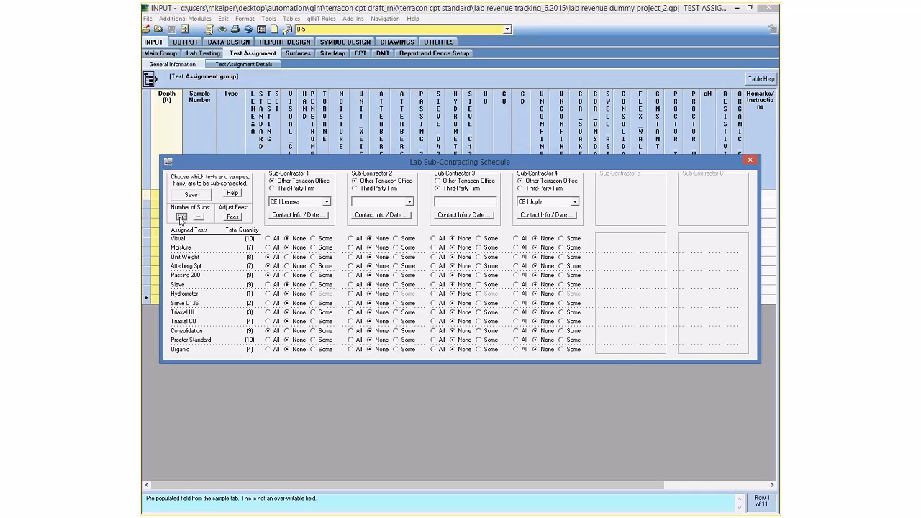
left_click(181, 217)
left_click(181, 217)
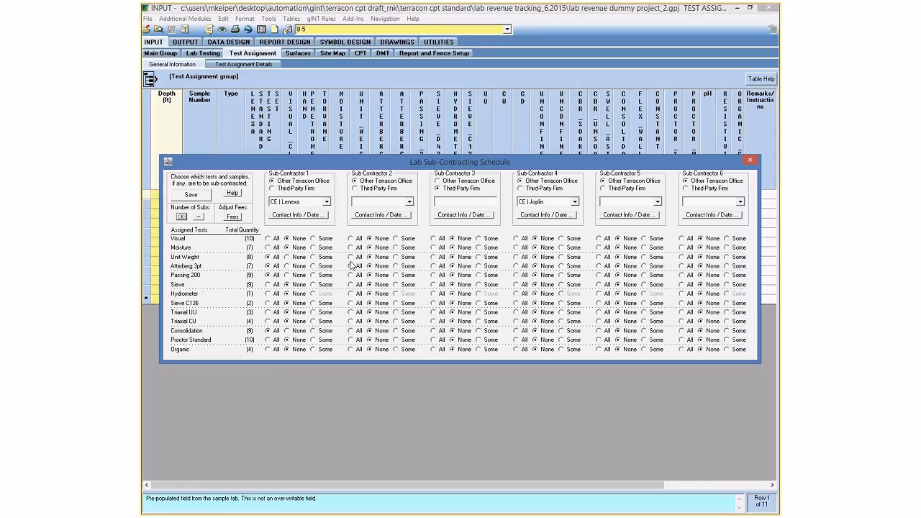
Confirm Sub-Contractor 1's Triaxial UU sample and tick sample B-2 3.5' for Sub-Contractor 2.
left_click(322, 311)
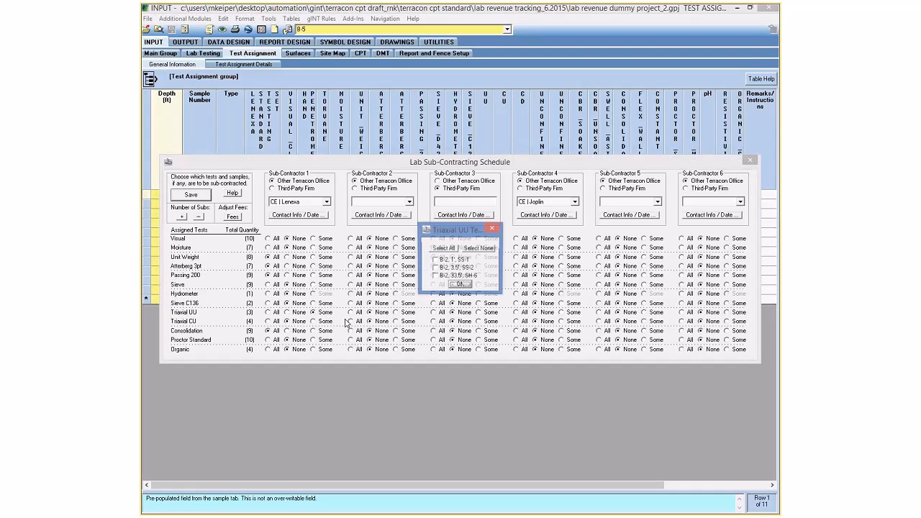
left_click(463, 286)
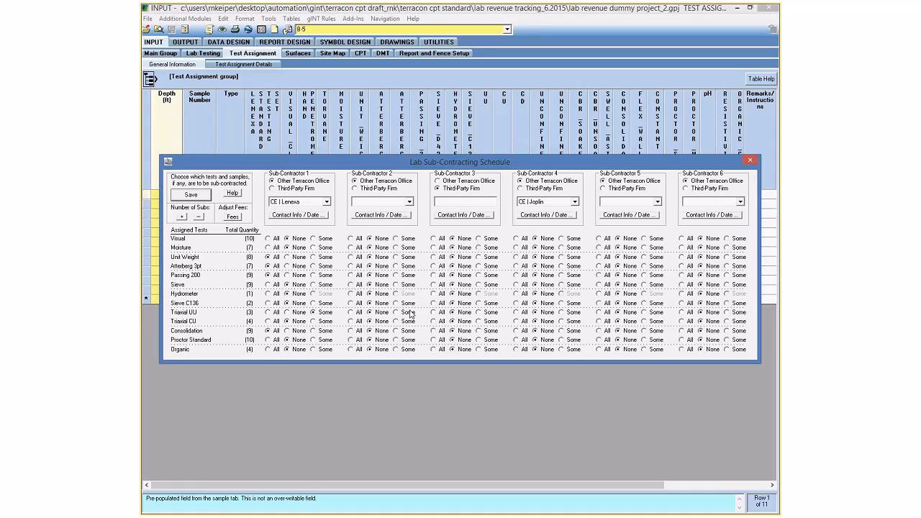
left_click(401, 312)
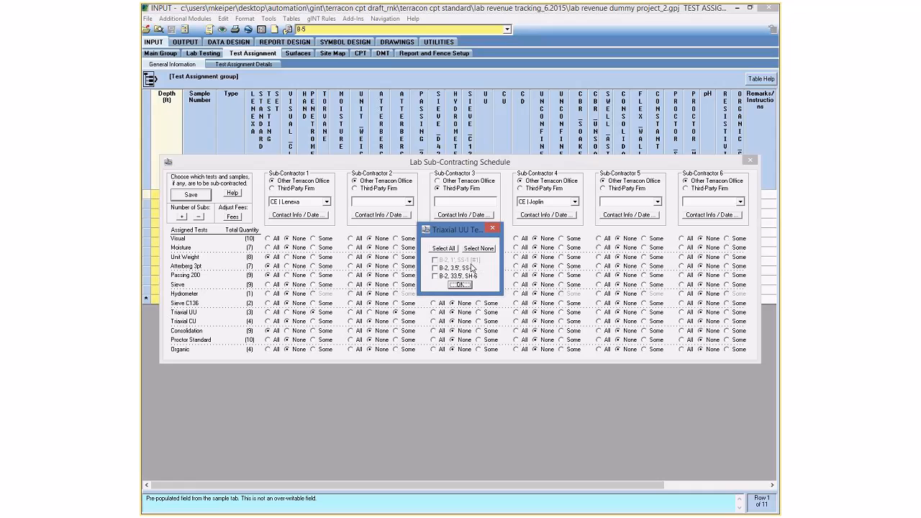
left_click(436, 269)
left_click(477, 249)
left_click(435, 269)
left_click(478, 249)
left_click(435, 268)
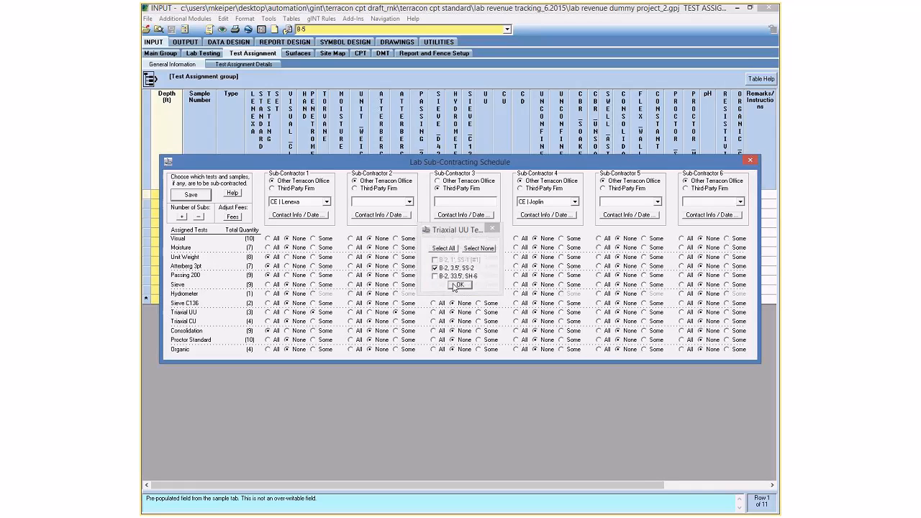
left_click(488, 313)
Tick Triaxial UU sample B-2 33.5' SH 6, confirm, and review another sub-contractor's samples.
left_click(436, 277)
left_click(459, 286)
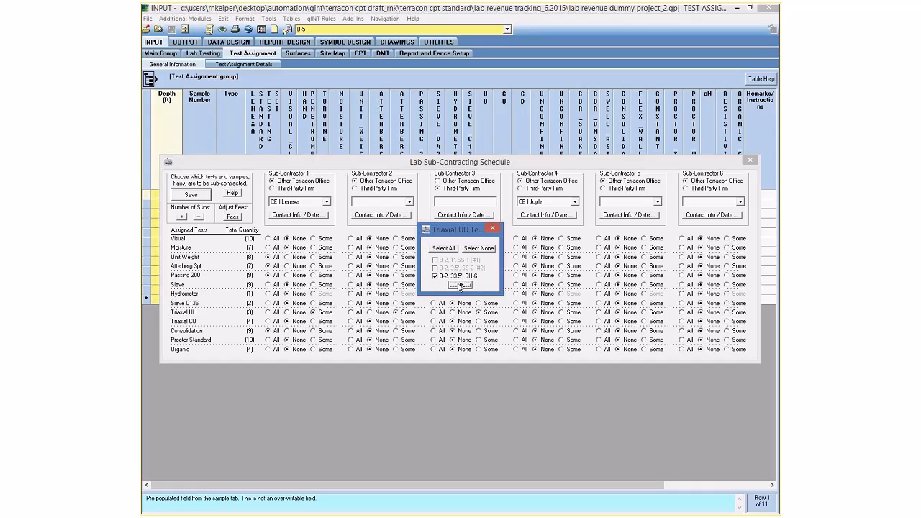
left_click(574, 313)
left_click(463, 285)
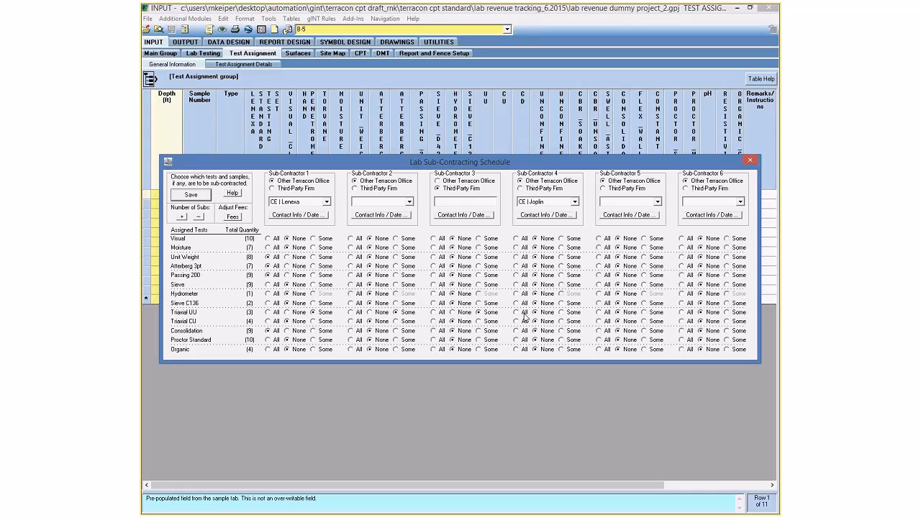
Give all Triaxial UU tests to Sub-Contractor 4, accepting their removal from the other subs.
left_click(524, 315)
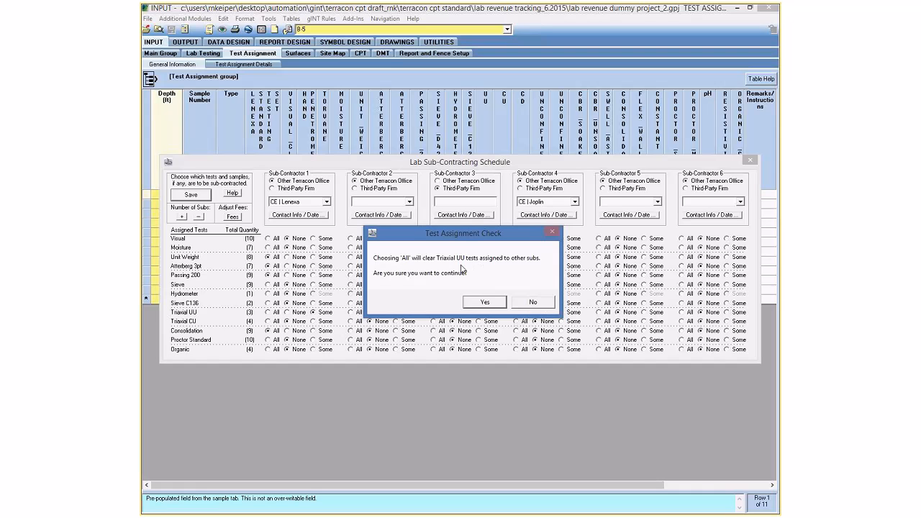
left_click(487, 303)
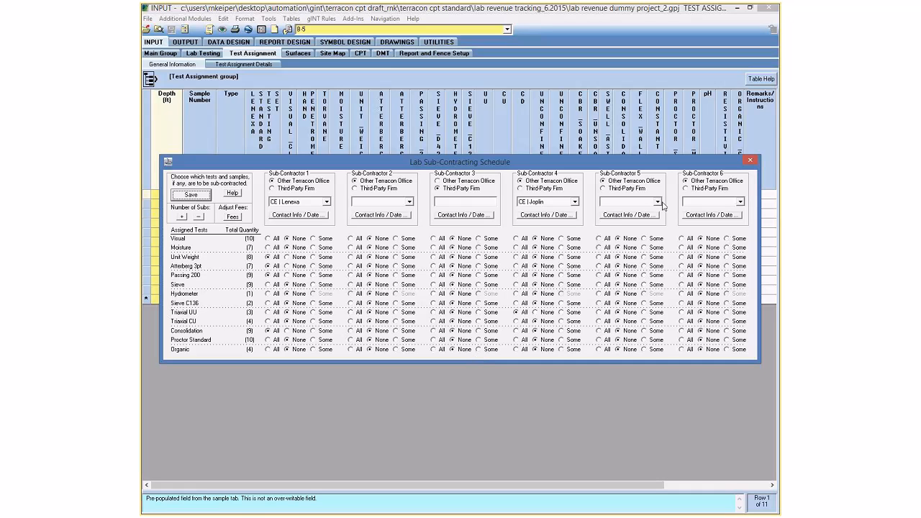
Try third-party firm 'ACME' for Sub-Contractor 1, then revert it to a Terracon office.
left_click(387, 188)
left_click(308, 189)
left_click(311, 202)
type("ACME")
left_click(305, 181)
Set Sub-Contractor 1 to CE | Garden City and give Sub-Contractor 2 all Visual and Moisture tests.
left_click(328, 204)
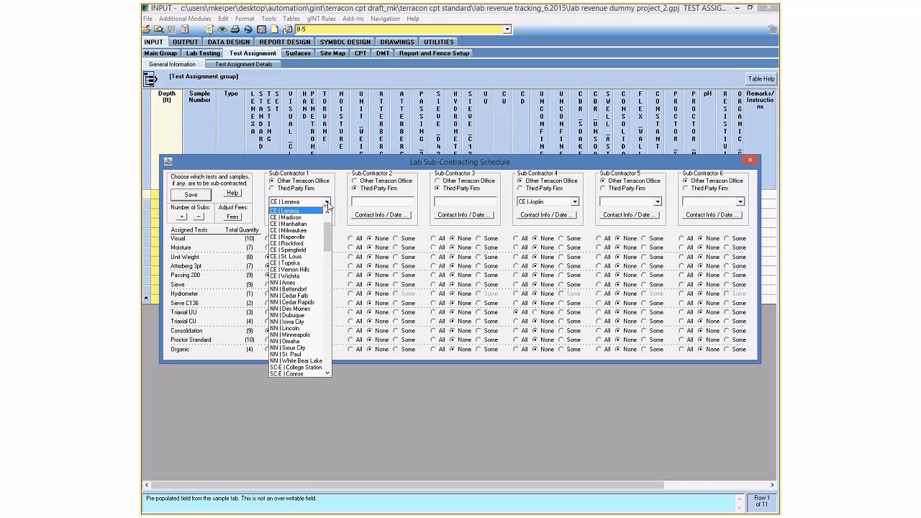
scroll(328, 259, "down", 7)
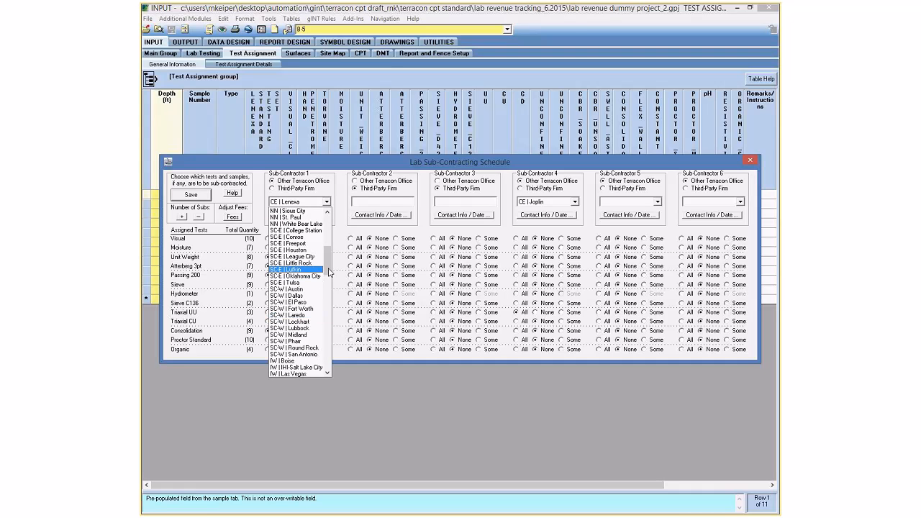
left_click_drag(329, 271, 329, 229)
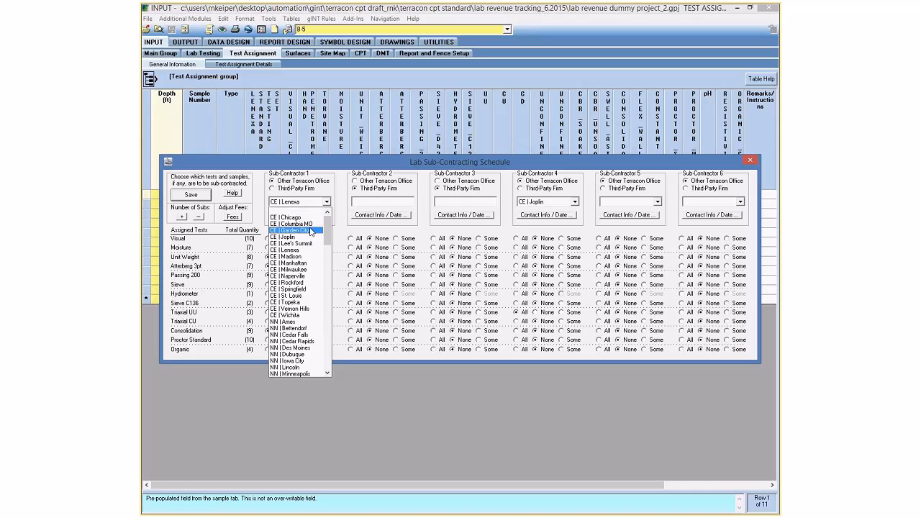
left_click(311, 230)
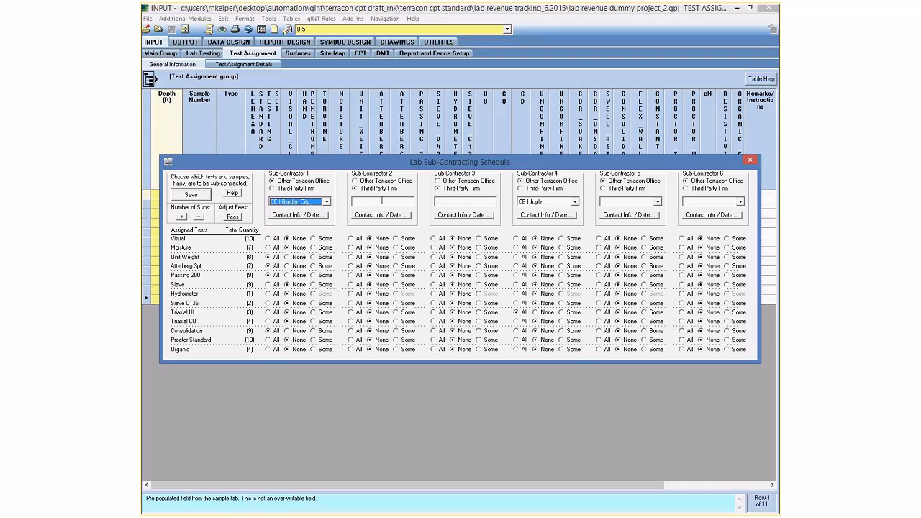
left_click(357, 238)
left_click(358, 248)
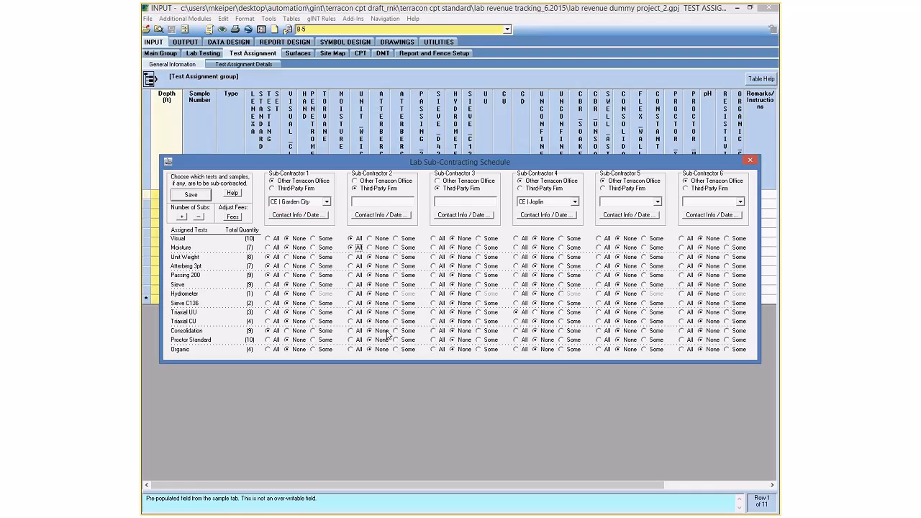
Attempt a save, dismiss the missing-name warning, and set Sub-Contractor 2 to CE | Rockford.
left_click(191, 195)
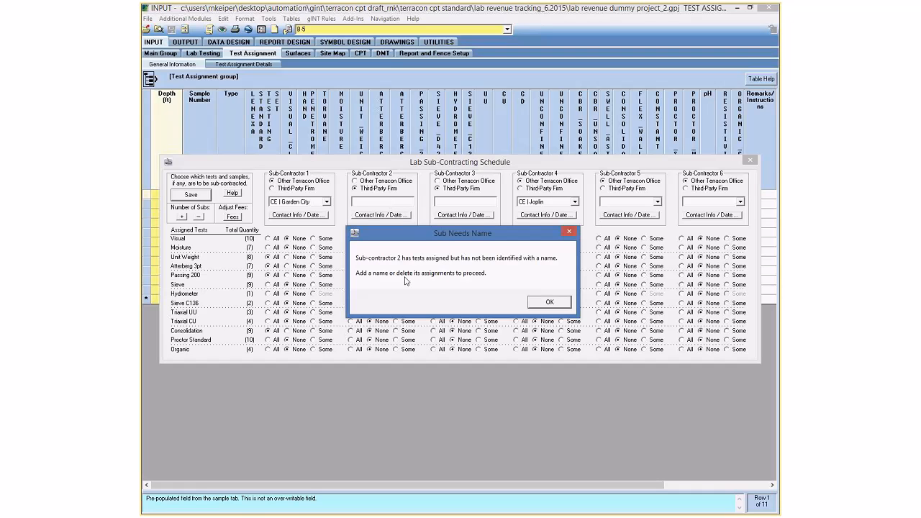
left_click(552, 301)
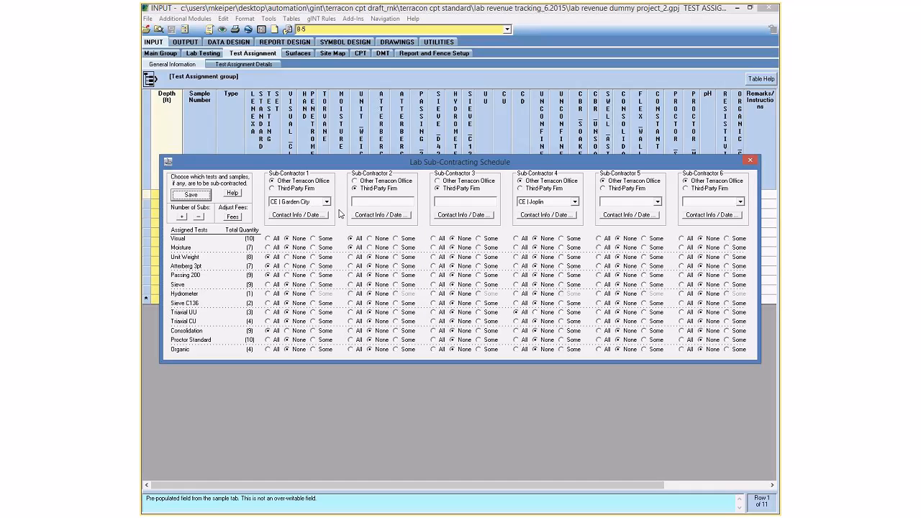
left_click(373, 181)
left_click(387, 205)
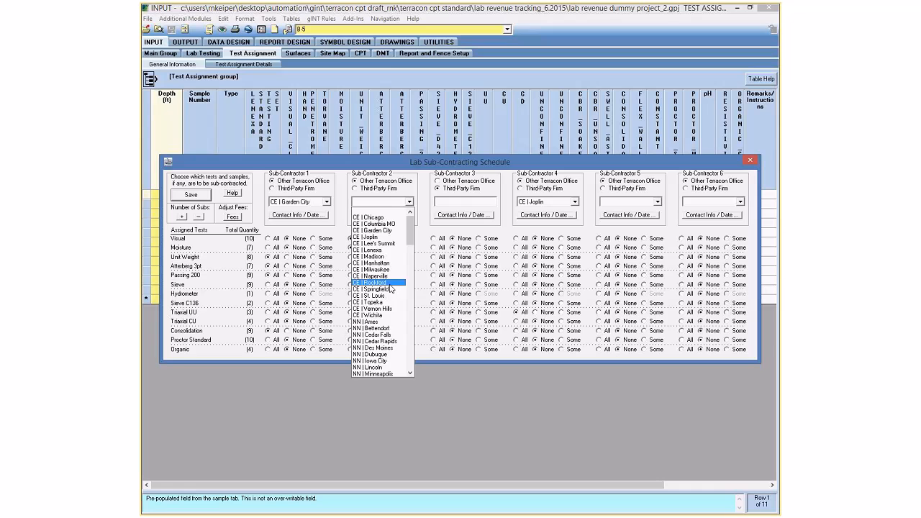
left_click(386, 258)
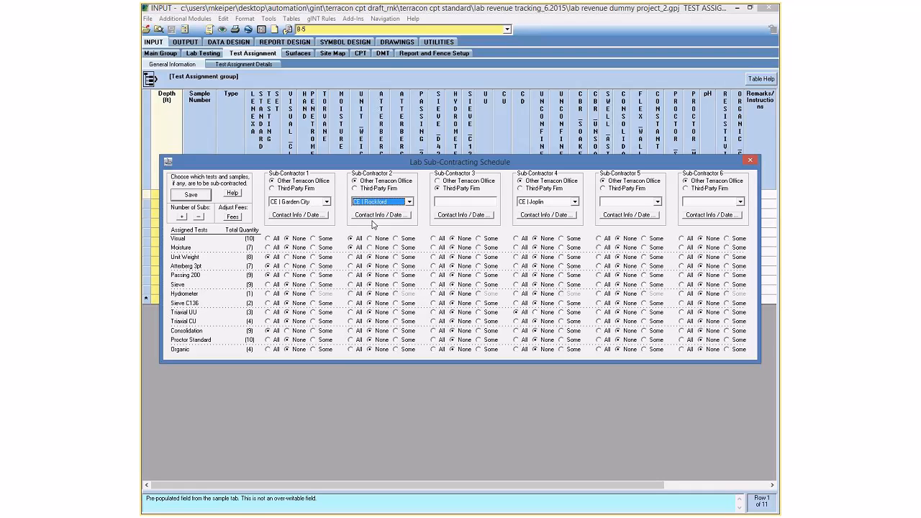
left_click(323, 218)
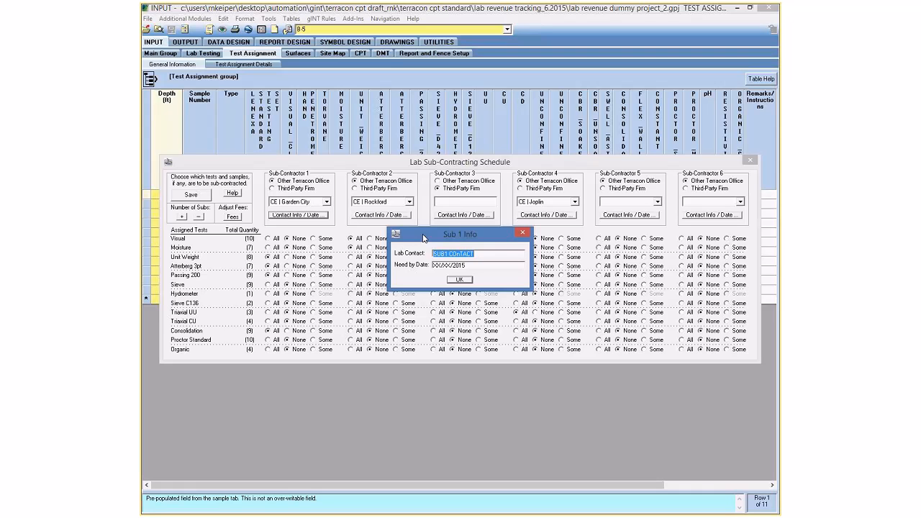
Enter Sub-Contractor 1's lab contact name and a need-by date of 8/15/2015.
key("Tab")
type("8/15/2015")
left_click(460, 279)
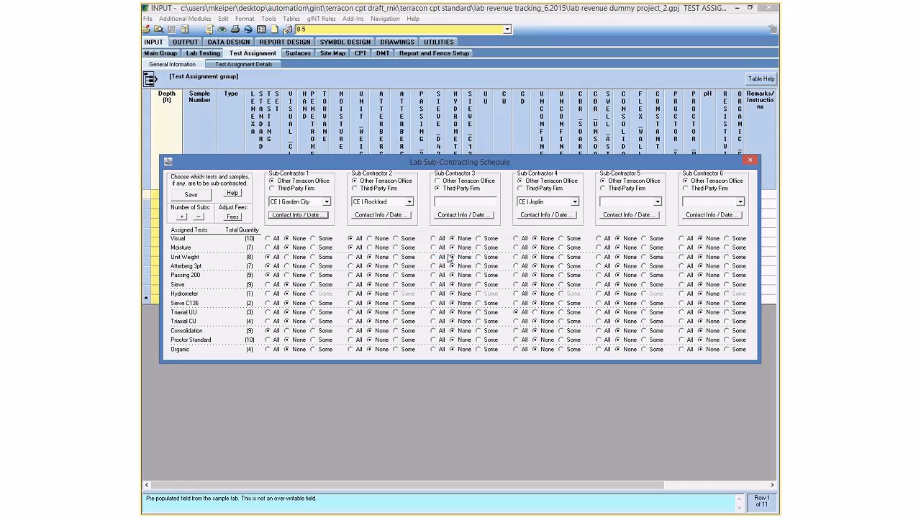
Review the contact and date details of Sub-Contractors 1, 2 and 3.
left_click(324, 218)
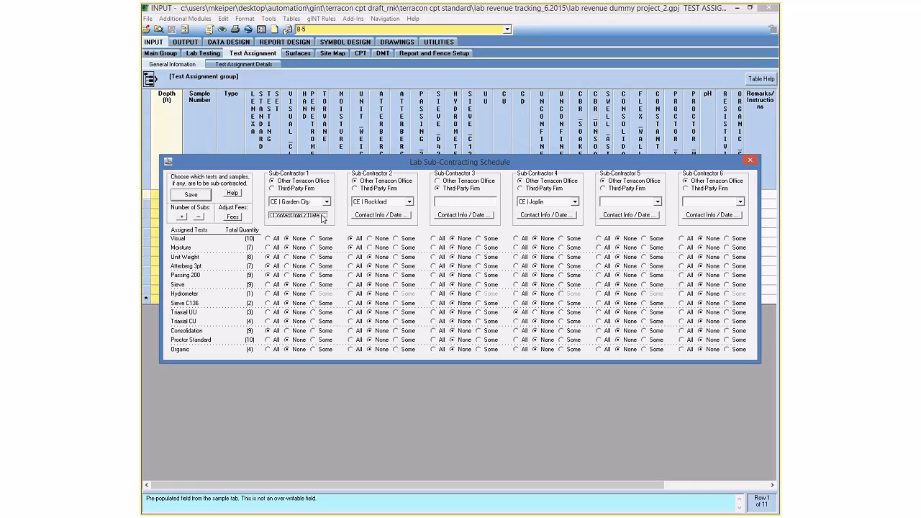
left_click(462, 281)
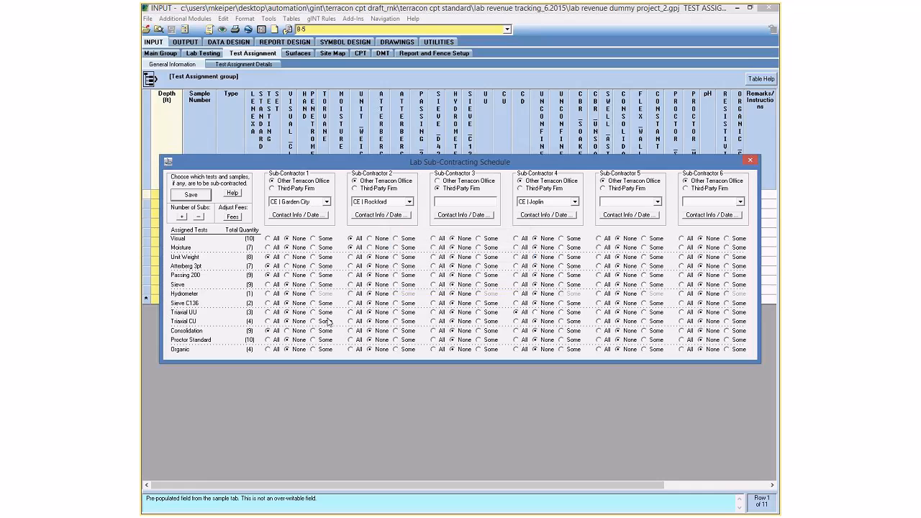
left_click(395, 216)
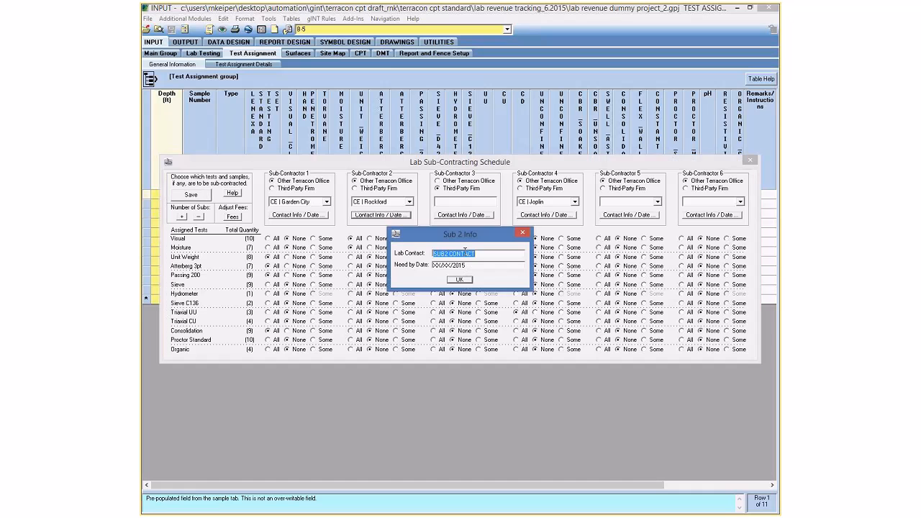
left_click(462, 282)
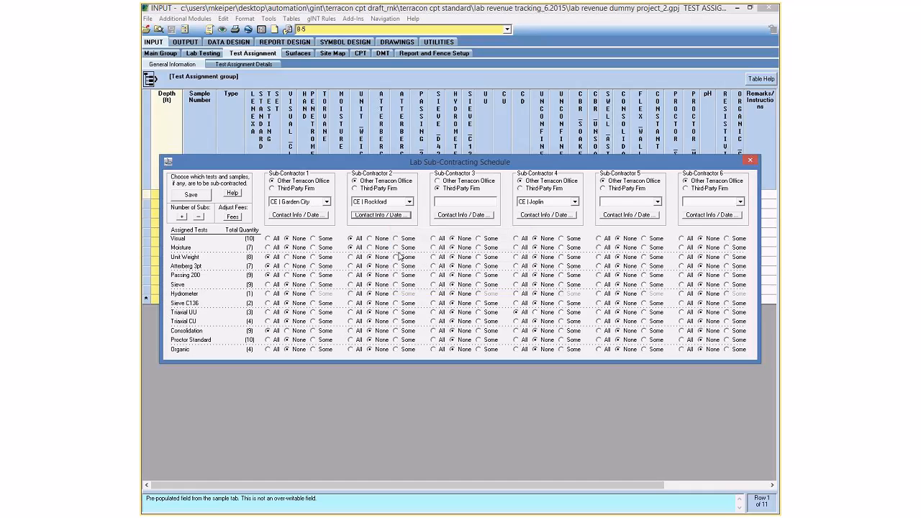
left_click(473, 215)
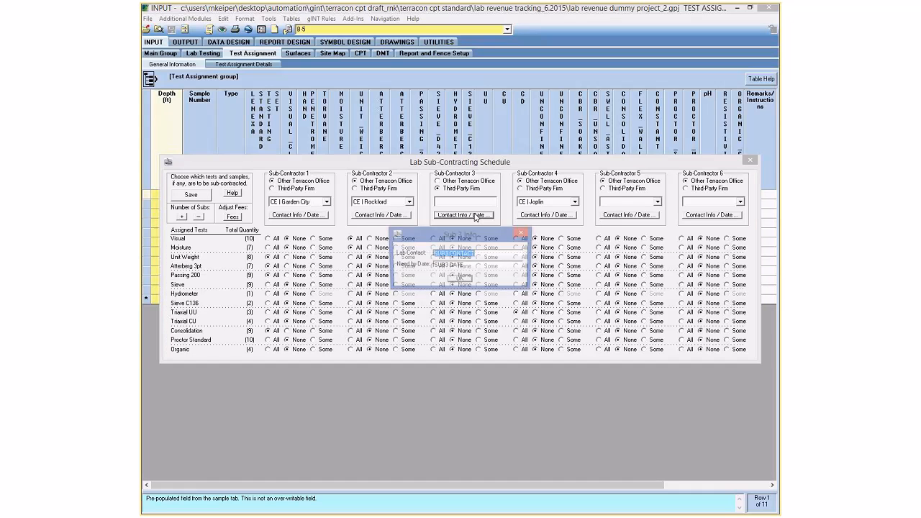
left_click(460, 279)
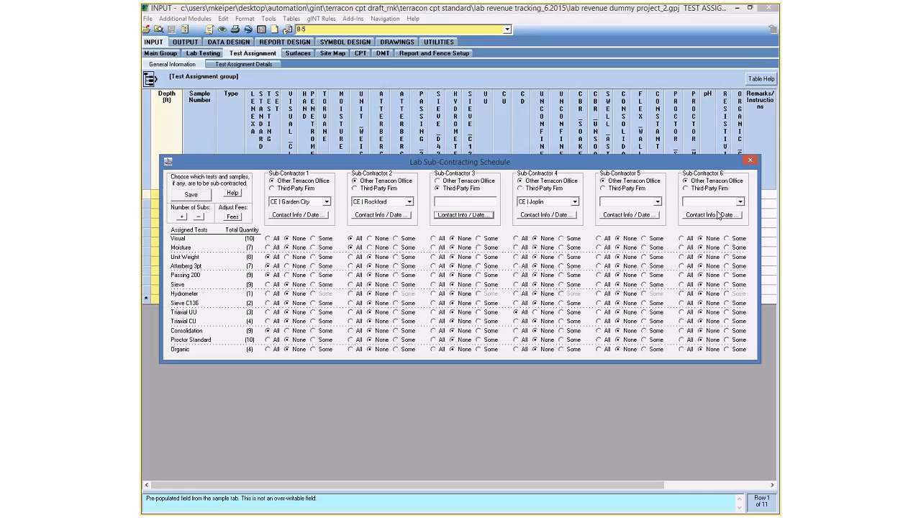
Set Sub-Contractor 6's need-by date to January and confirm it.
left_click(718, 214)
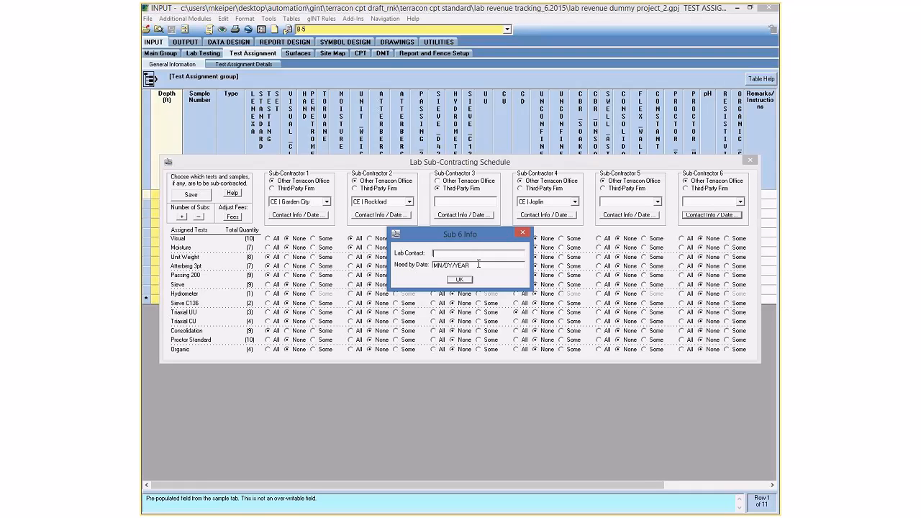
left_click(478, 265)
left_click_drag(473, 267, 434, 248)
type("January")
left_click_drag(480, 266, 411, 267)
left_click(461, 278)
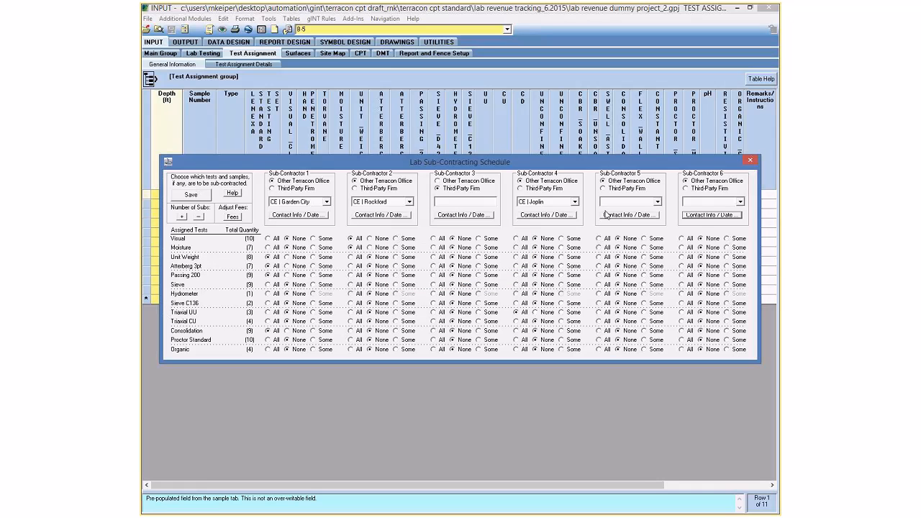
left_click(695, 217)
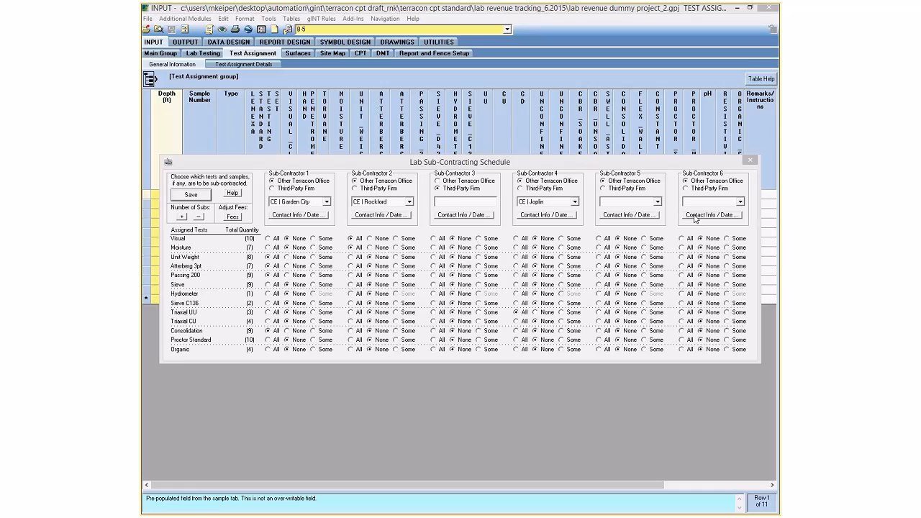
left_click(466, 280)
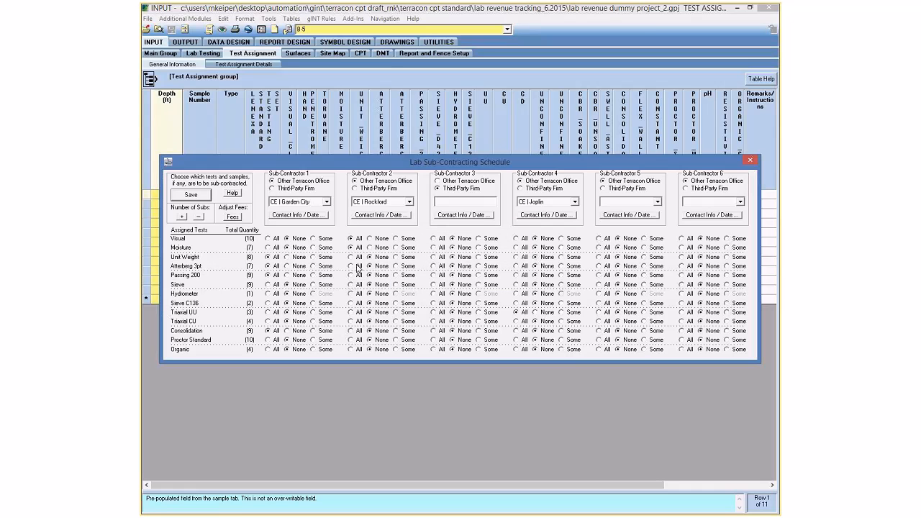
Move all Visual tests to Sub-Contractor 6 and request removing the last sub-contractor column.
left_click(683, 239)
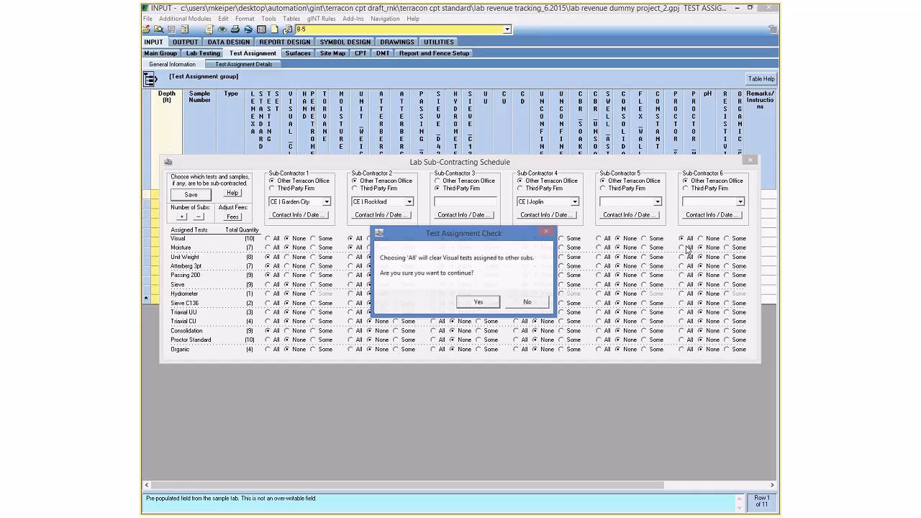
left_click(496, 307)
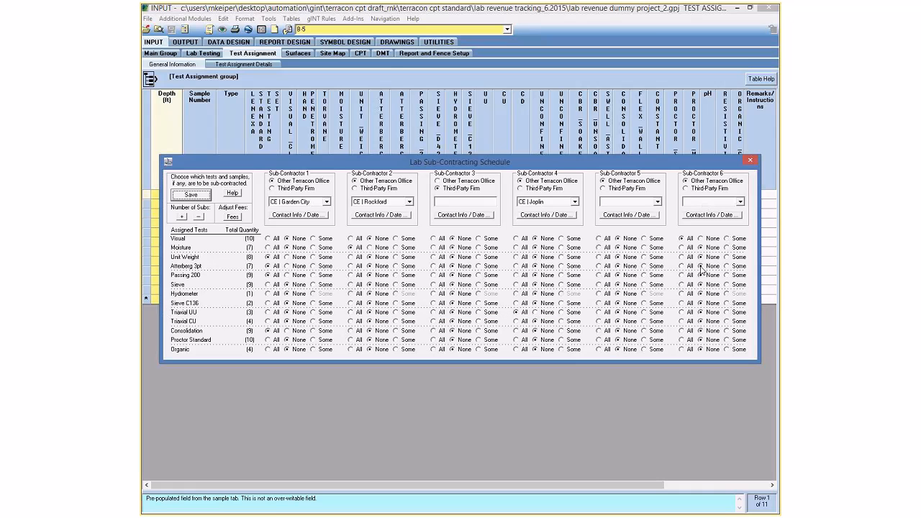
left_click(199, 217)
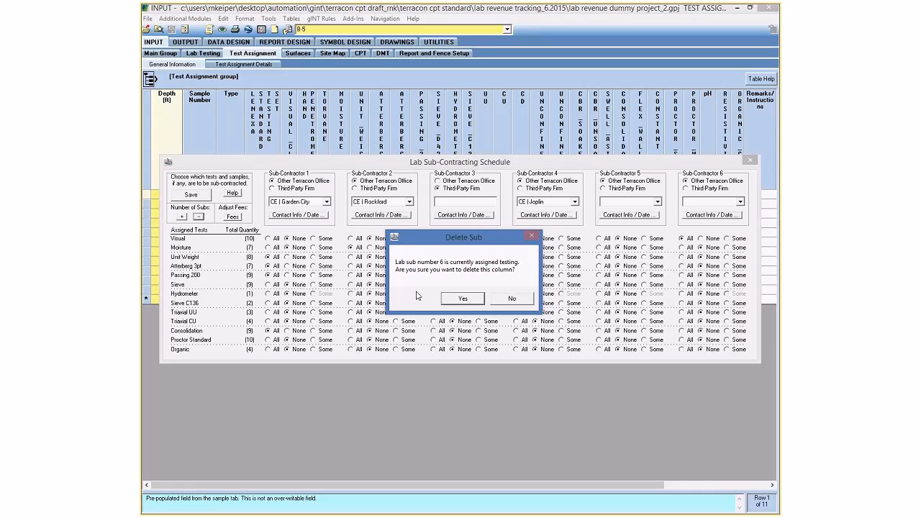
Delete sub-contractors 6 down to 3, confirming each prompt, leaving only Garden City and Rockford.
left_click(461, 299)
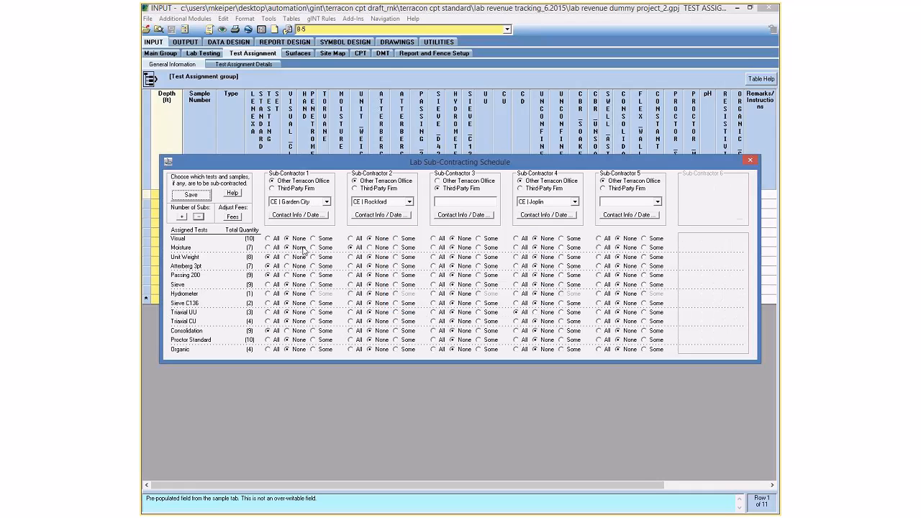
left_click(199, 218)
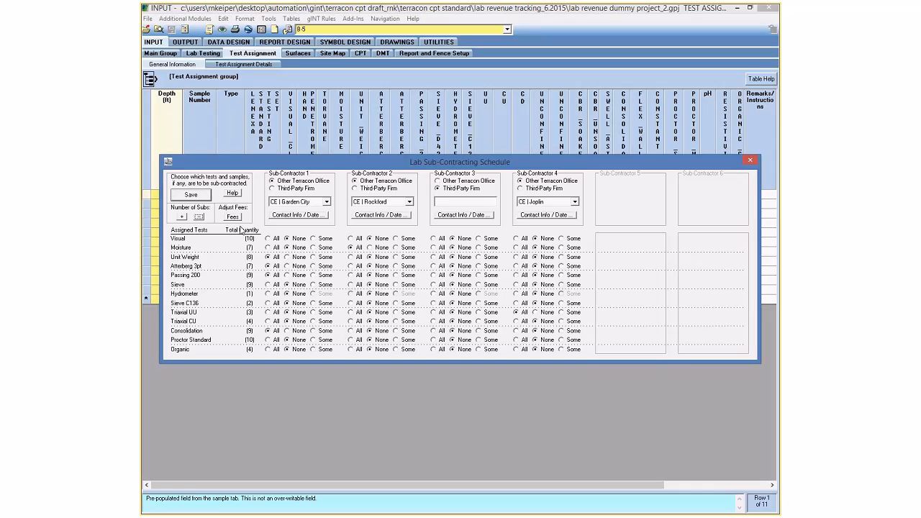
left_click(200, 217)
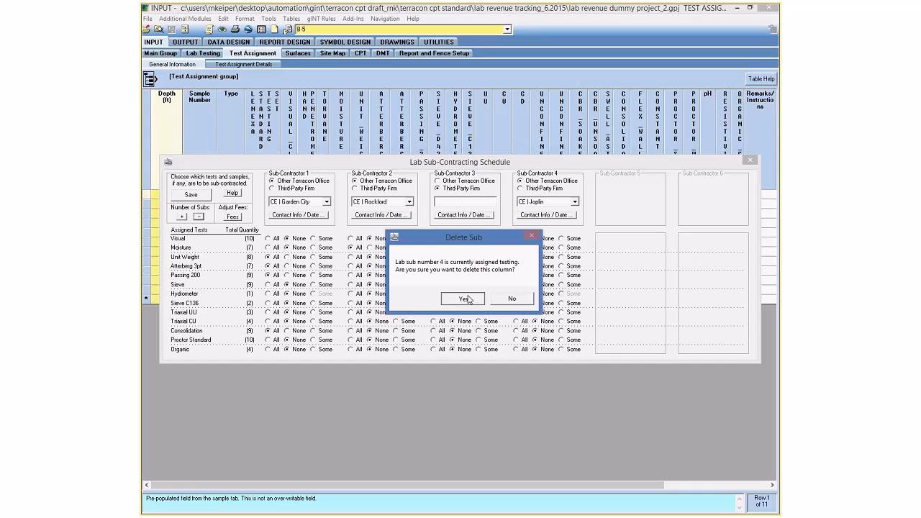
left_click(461, 299)
left_click(201, 217)
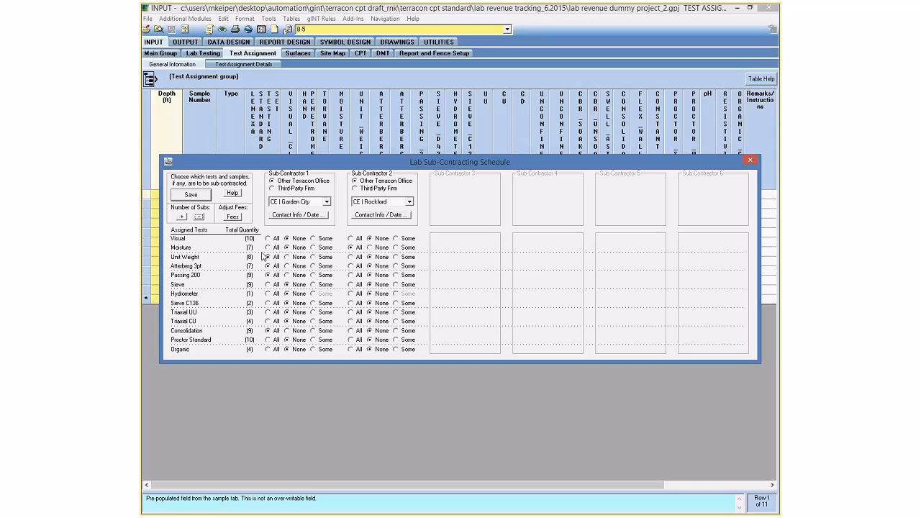
Add a third sub-contractor back and save the Lab Sub-Contracting Schedule.
left_click(184, 217)
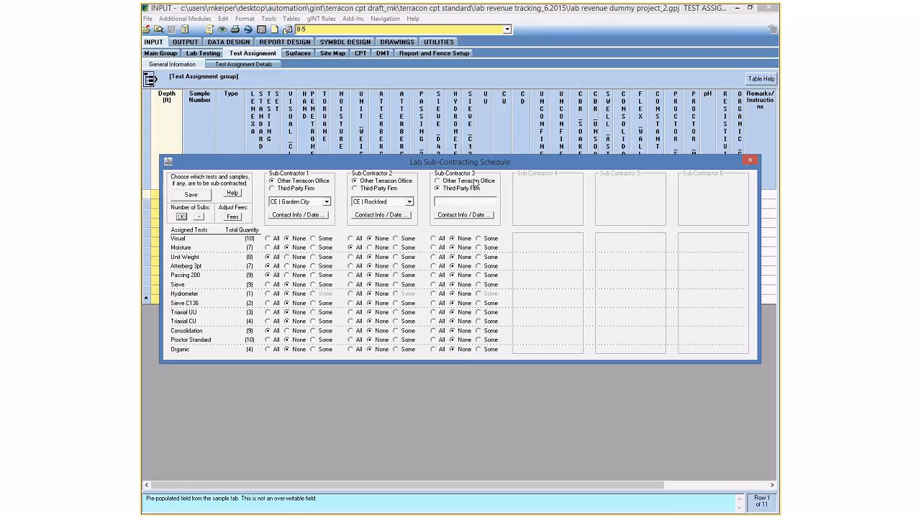
left_click(205, 199)
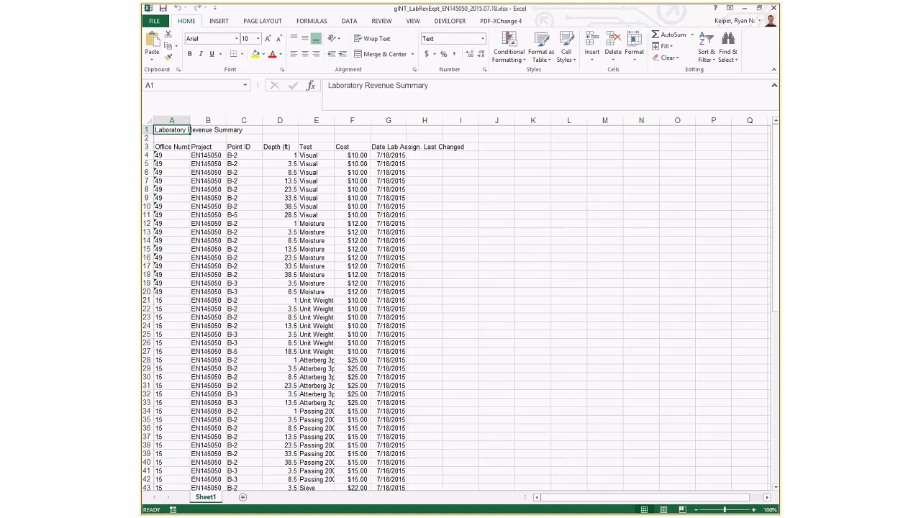
Scroll the Laboratory Revenue Summary, checking office numbers for the first and Unit Weight tests and the first project number.
scroll(302, 275, "down", 2)
scroll(325, 276, "up", 2)
left_click(167, 156)
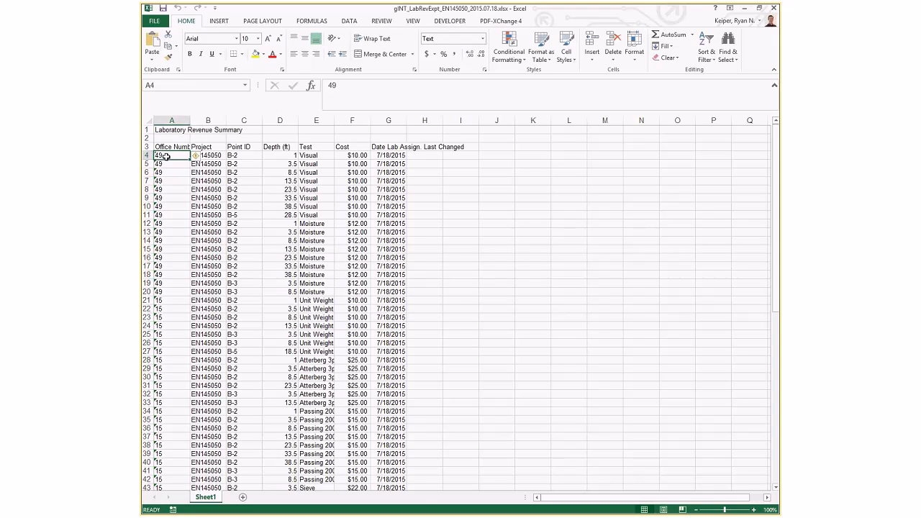
scroll(178, 266, "down", 1)
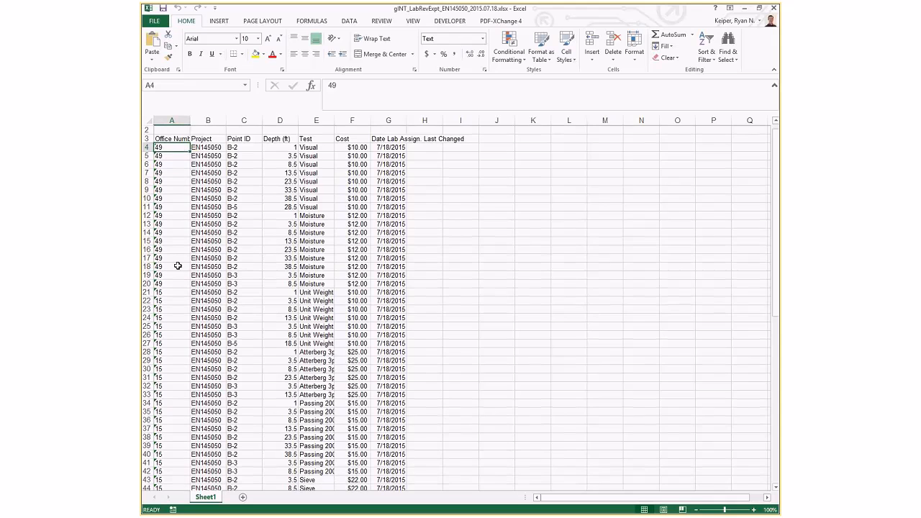
scroll(177, 266, "down", 5)
left_click(173, 250)
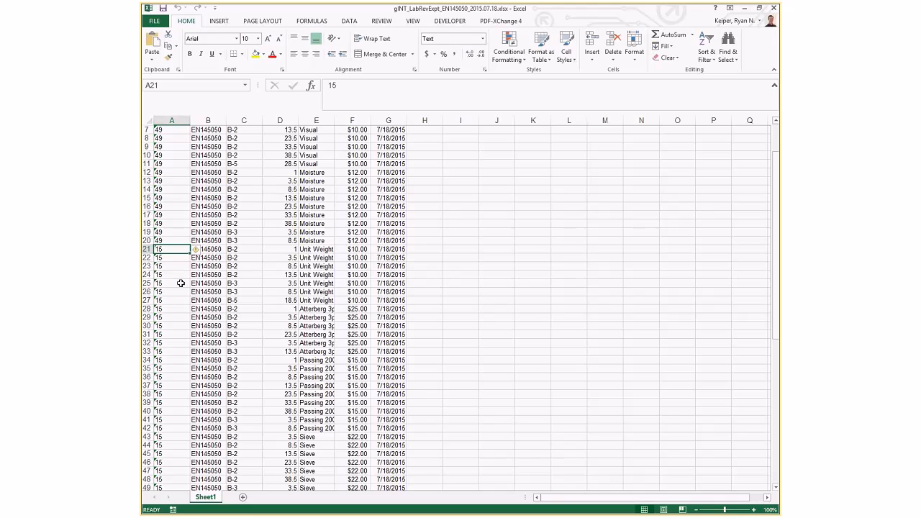
scroll(354, 344, "up", 2)
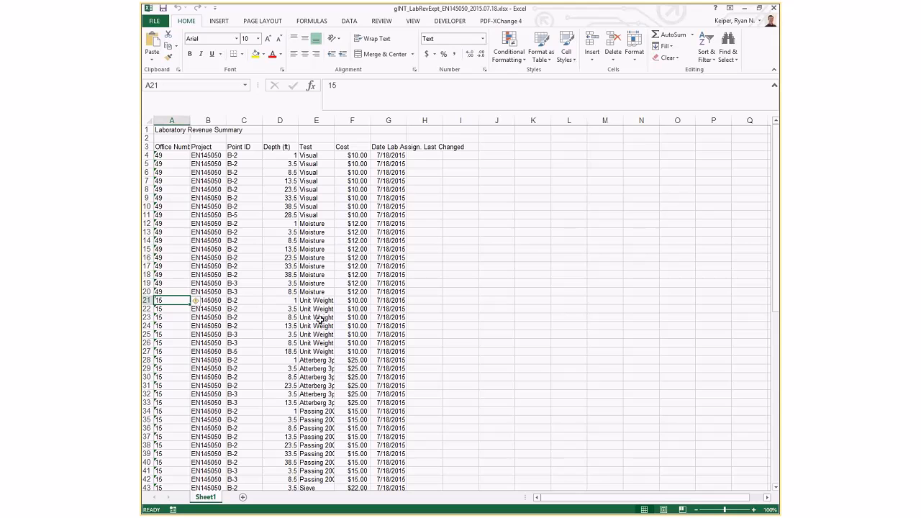
left_click(208, 157)
scroll(206, 179, "down", 4)
scroll(207, 260, "up", 4)
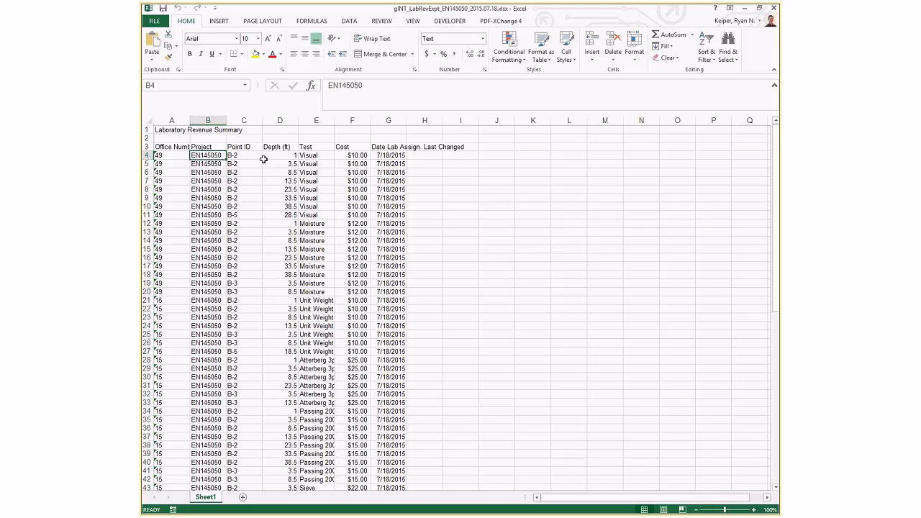
Select A67:A76, the ten Proctor Standard tests showing office ACME, then close the workbook.
left_click(493, 282)
scroll(468, 310, "down", 13)
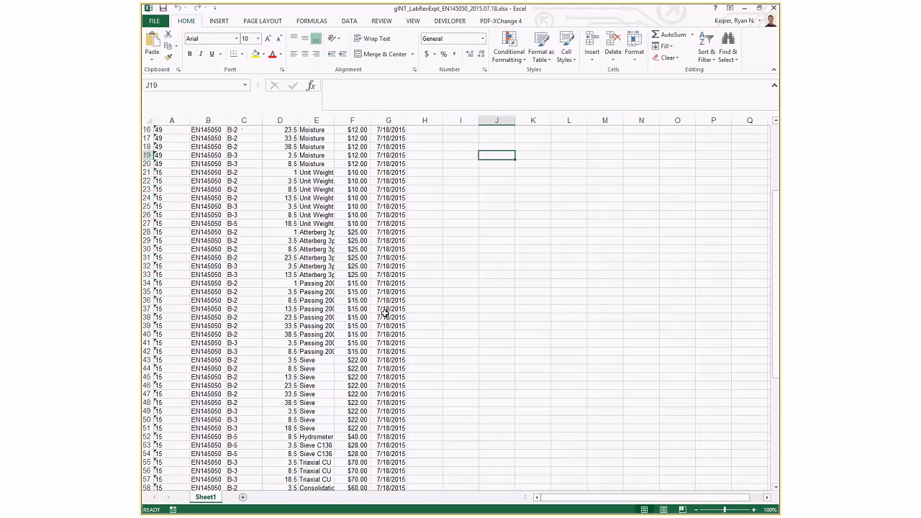
left_click_drag(184, 361, 181, 437)
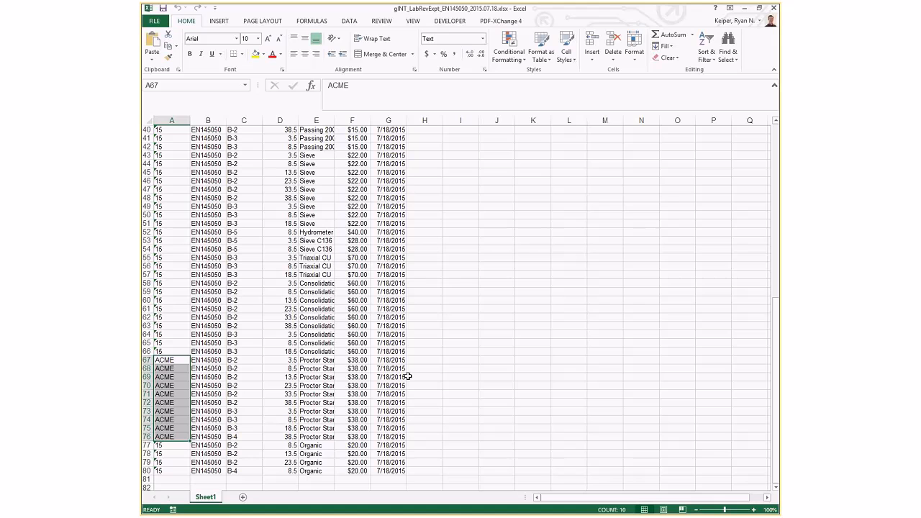
scroll(574, 353, "up", 2)
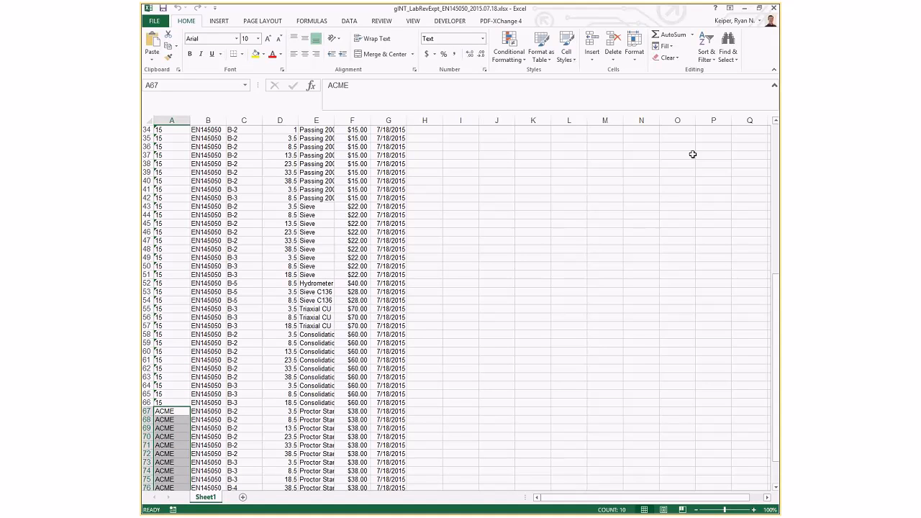
scroll(692, 154, "up", 7)
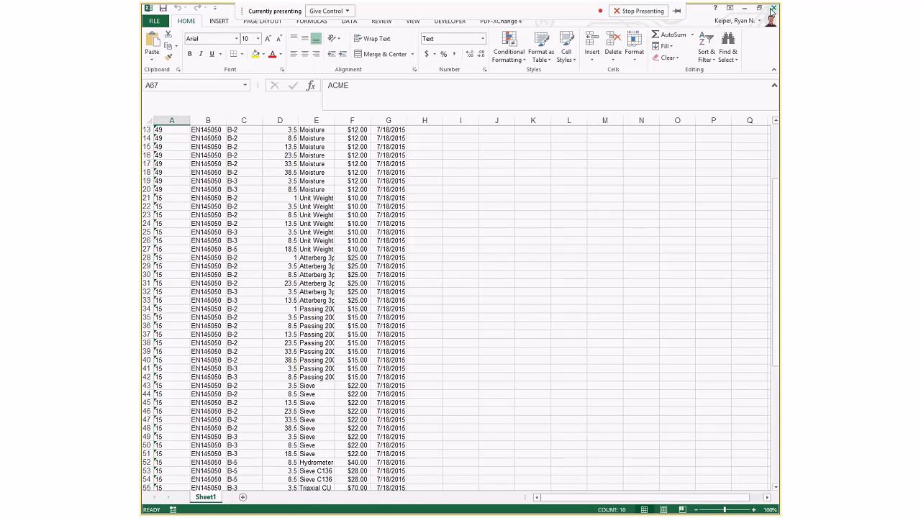
left_click(773, 8)
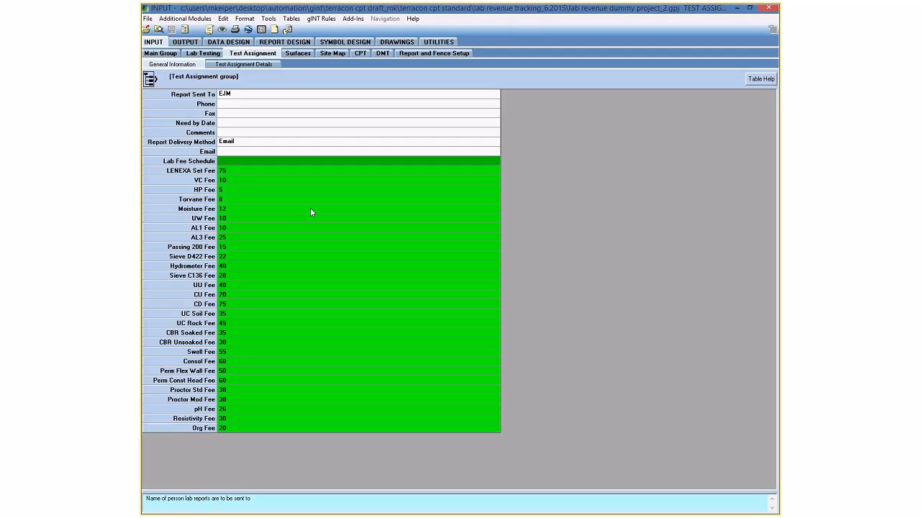
Check the Lab Fee Schedule, Consol Fee and CD Fee values, then display the Test Assignment Details grid.
left_click(240, 159)
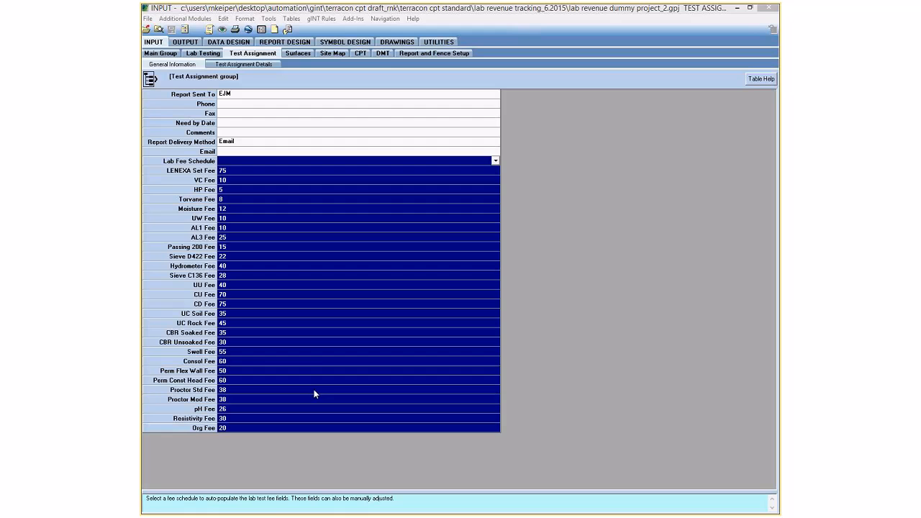
left_click(322, 362)
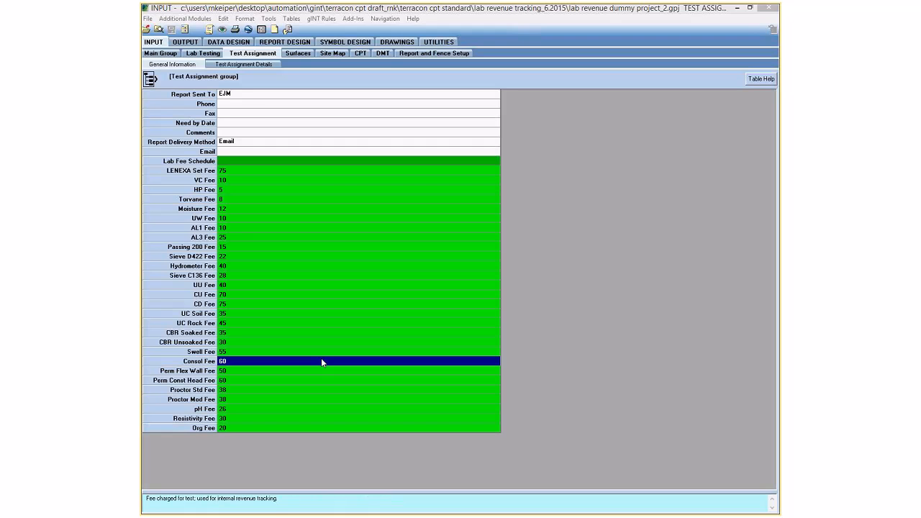
left_click(324, 306)
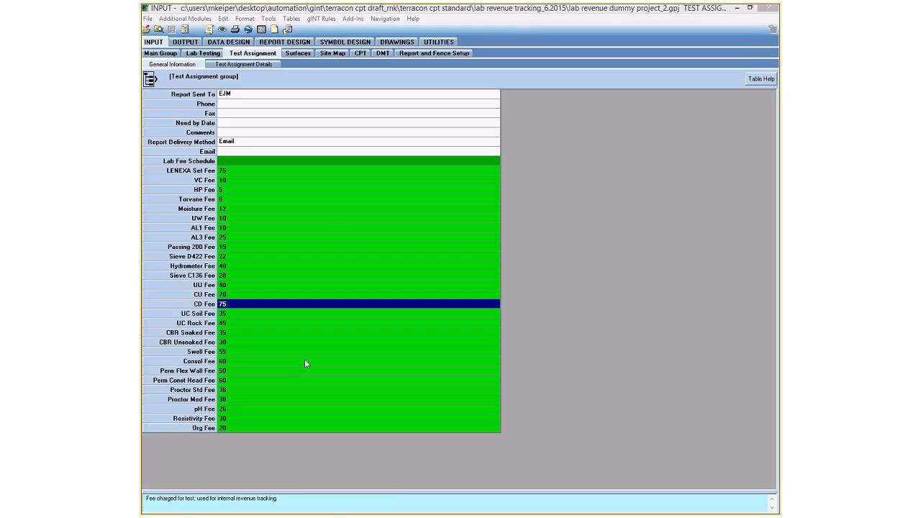
left_click(272, 65)
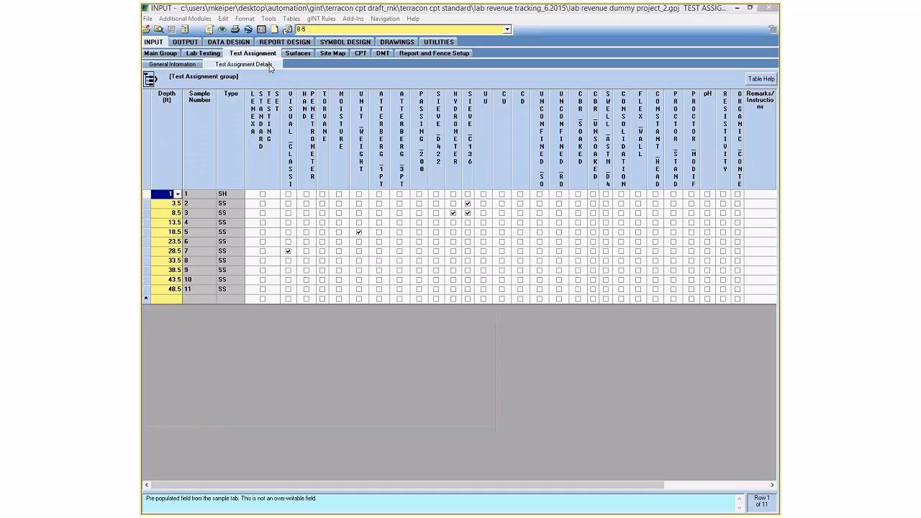
Toggle Visual Classification for sample 7 at 28.5 ft and return to General Information.
left_click(289, 252)
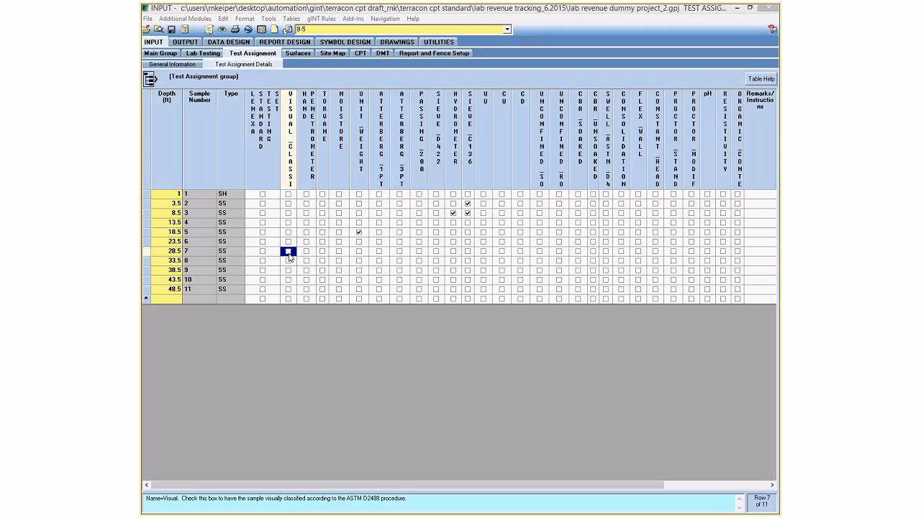
left_click(187, 66)
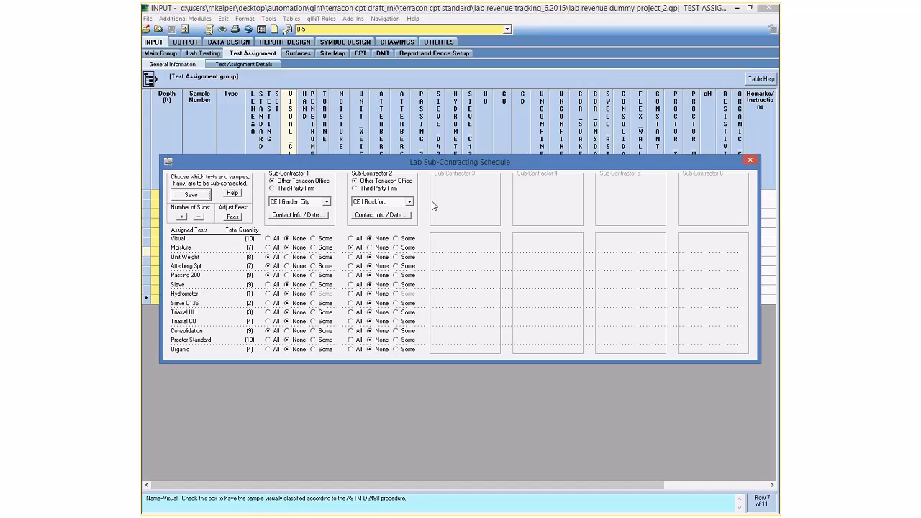